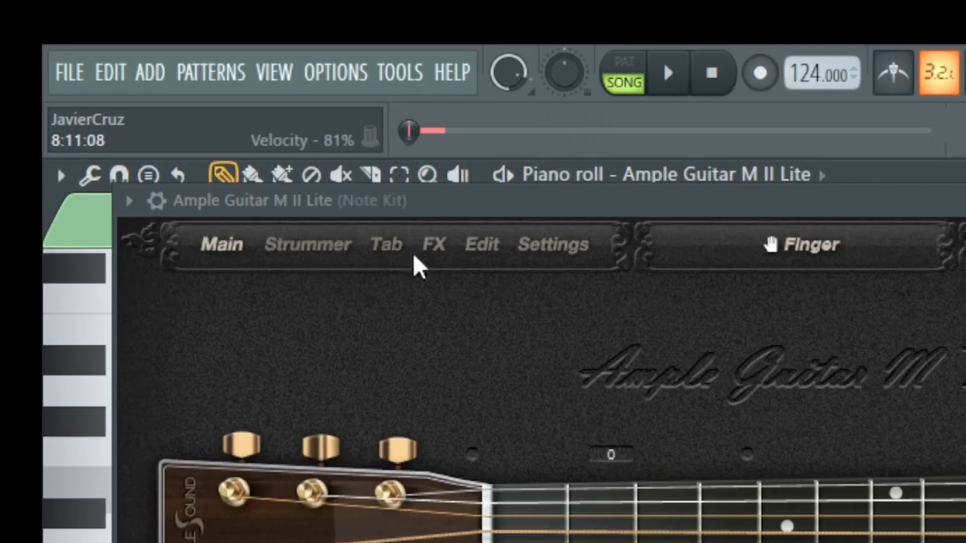
Step: Open the guitar plugin's settings to review the options, and close them again
click(570, 251)
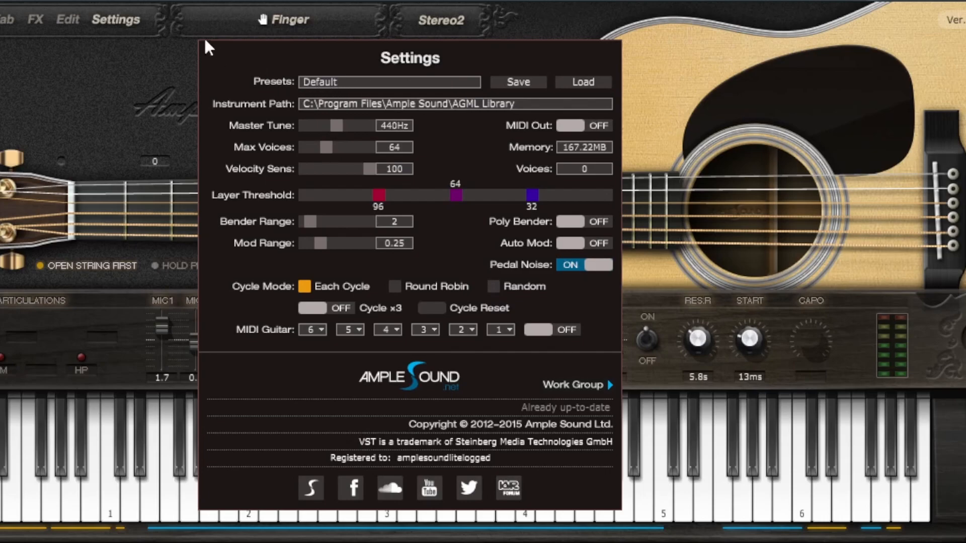
click(109, 20)
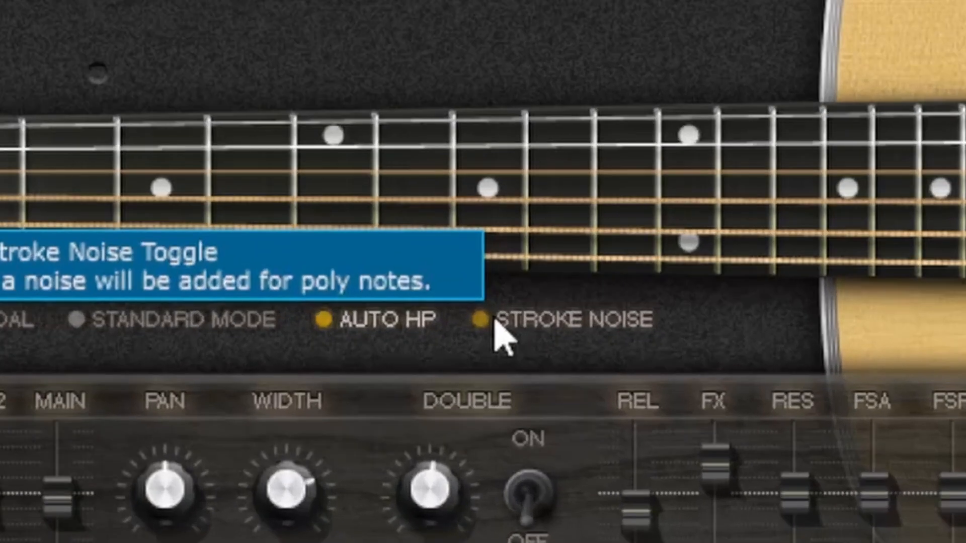
Step: Turn the guitar's Hold Pedal option on and back off
click(496, 324)
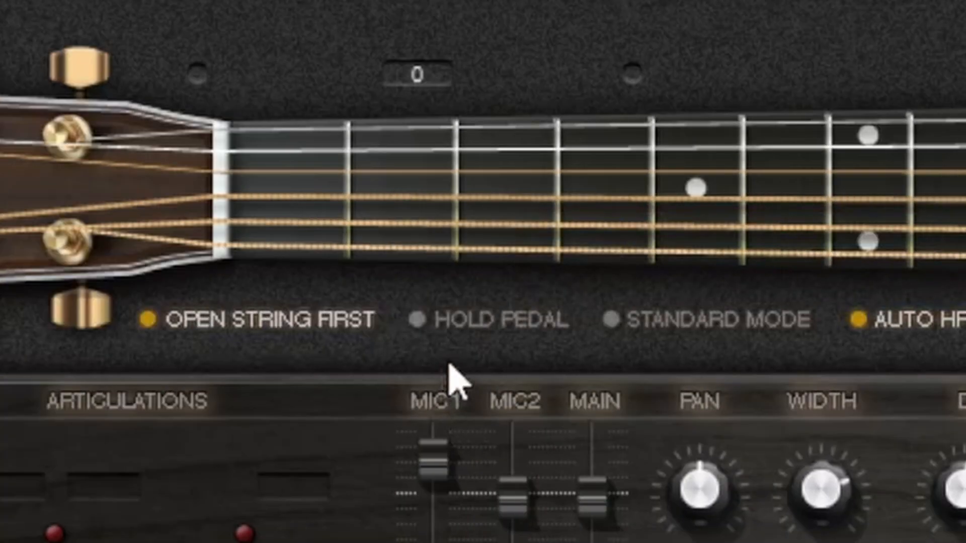
click(431, 332)
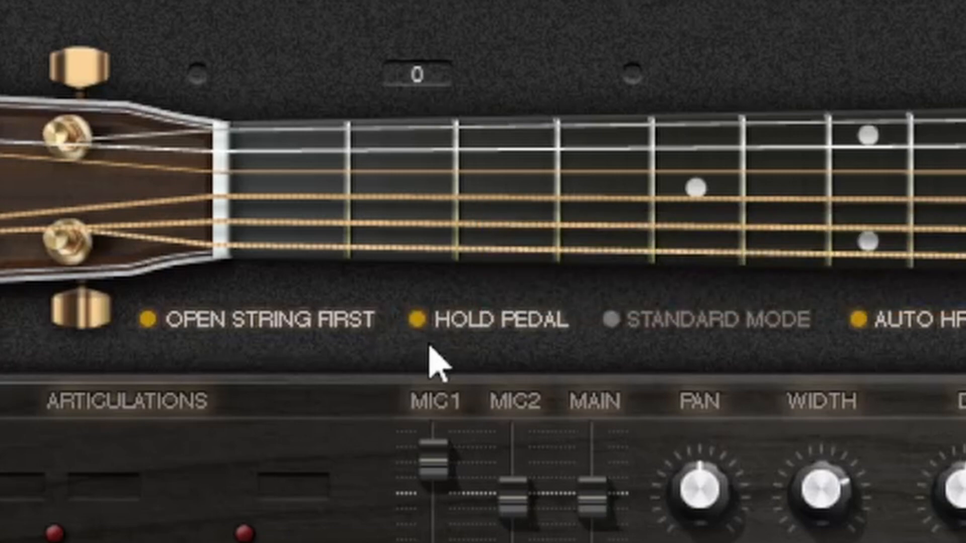
click(429, 332)
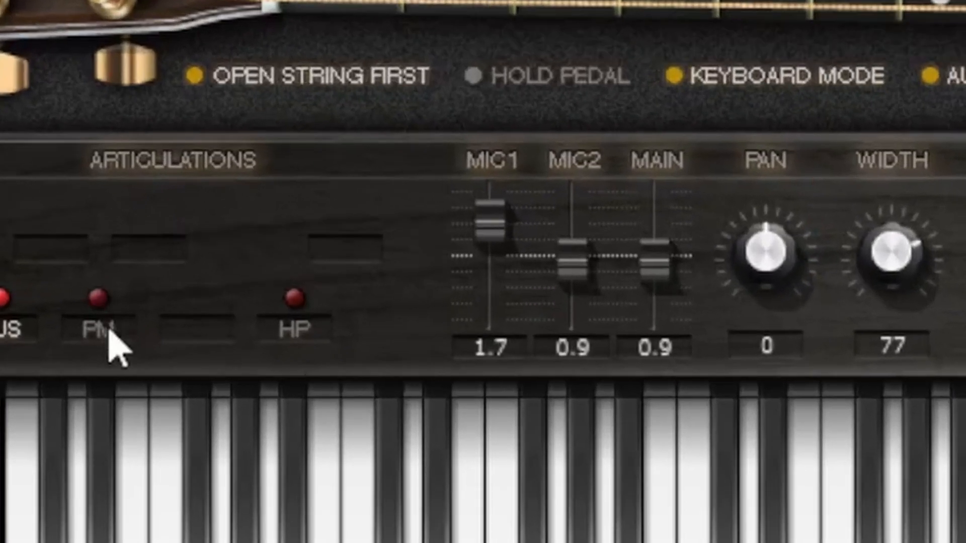
Step: Set the release sound gain (REL) to 0.8
mouse_move(93, 331)
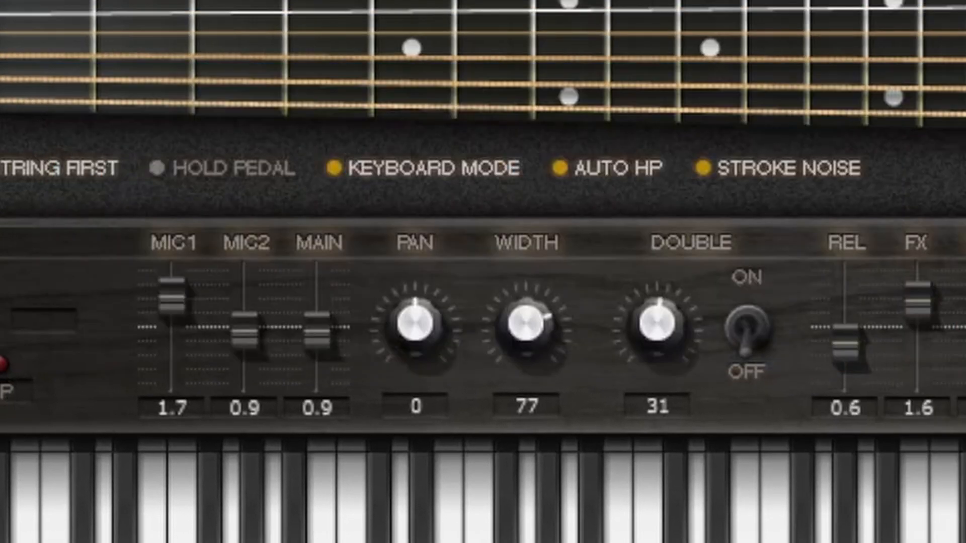
mouse_move(11, 397)
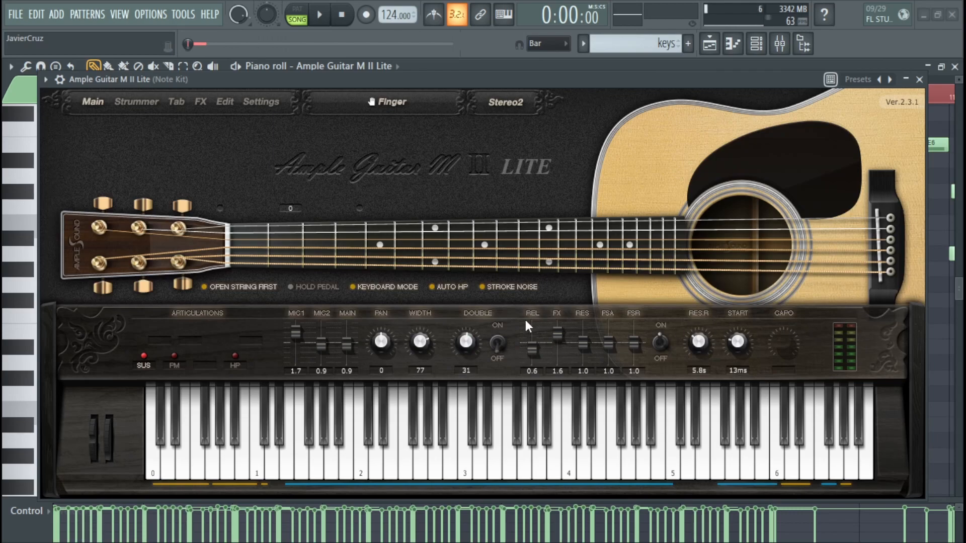
scroll(537, 348, up, 3)
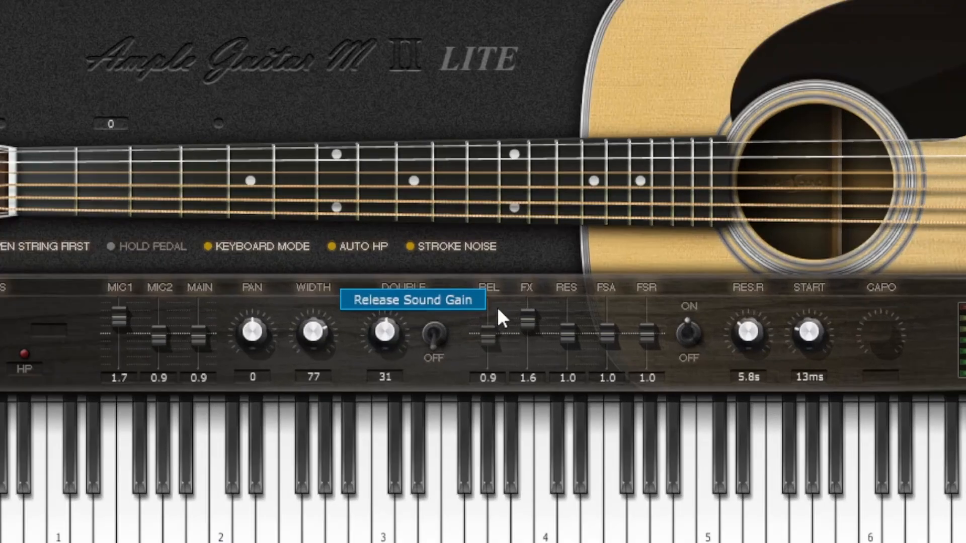
scroll(540, 349, down, 1)
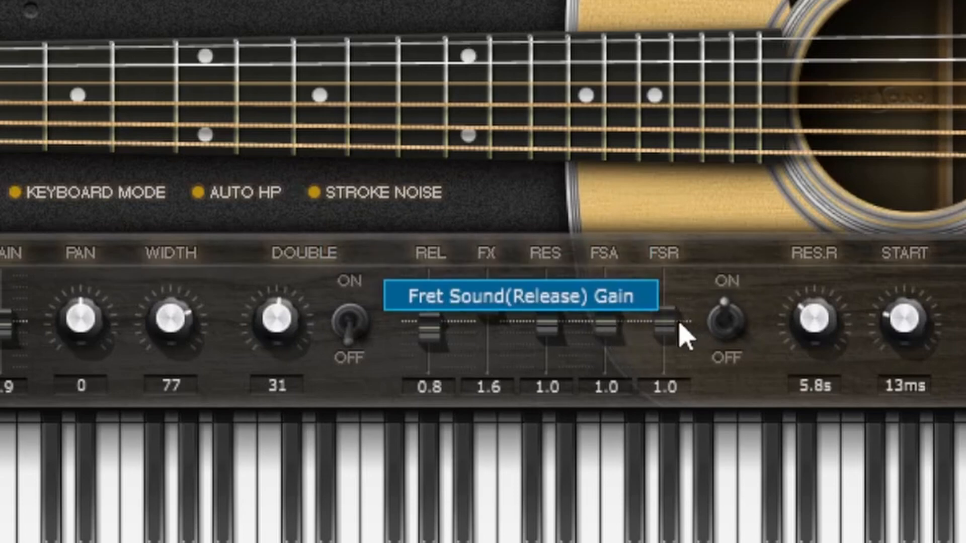
Step: Switch the fret sound off and on to try out its toggle
click(730, 319)
click(729, 319)
click(729, 319)
click(729, 319)
click(730, 319)
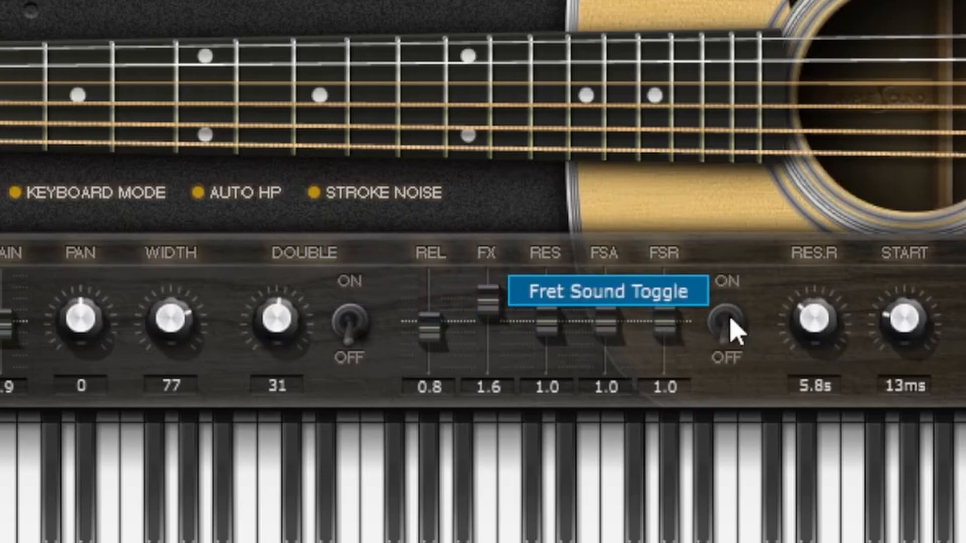
click(719, 326)
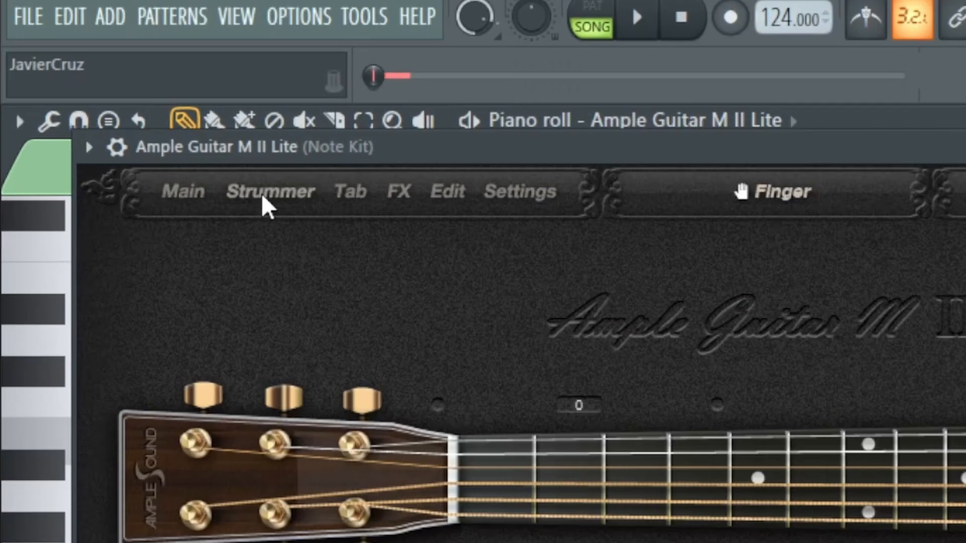
Step: View the Strummer page, and play the "Welcome to Guitar Tab Player" tab in the tab player
click(265, 203)
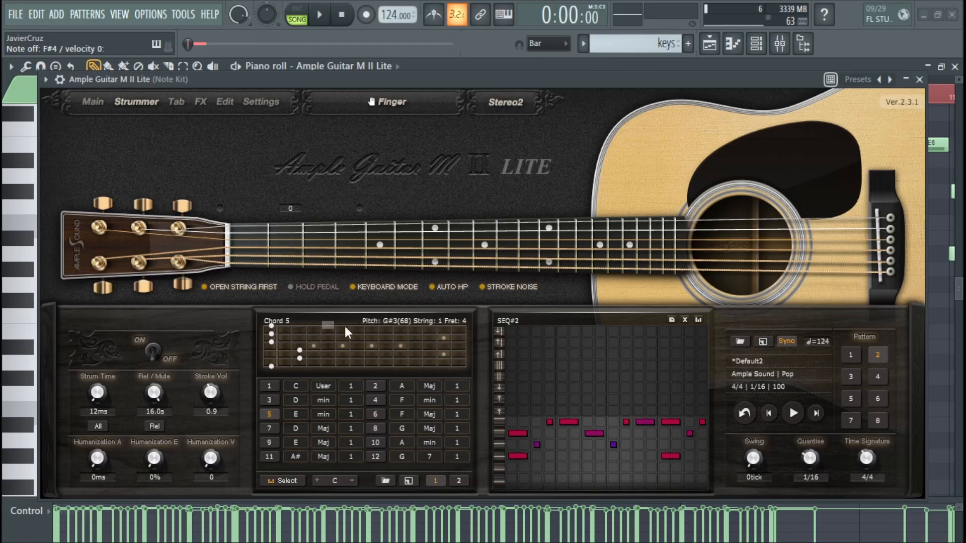
click(171, 103)
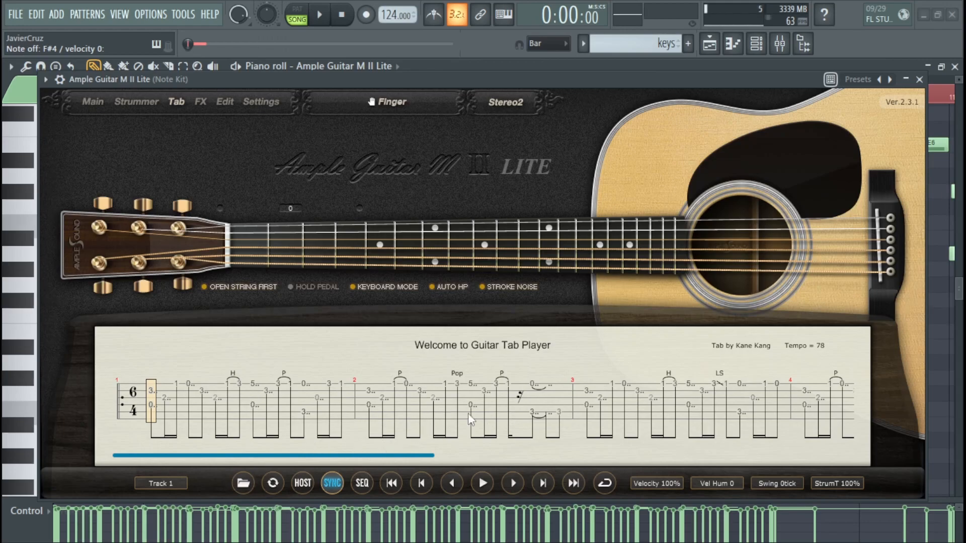
click(482, 483)
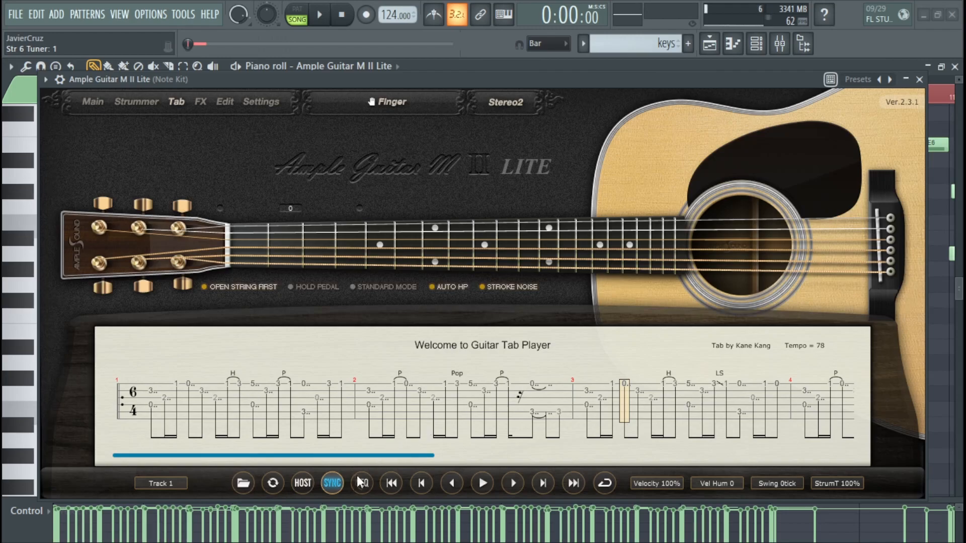
Step: Browse the Tabs and Guitar folders for loadable tab files, and leave the load dialog without loading one
click(245, 483)
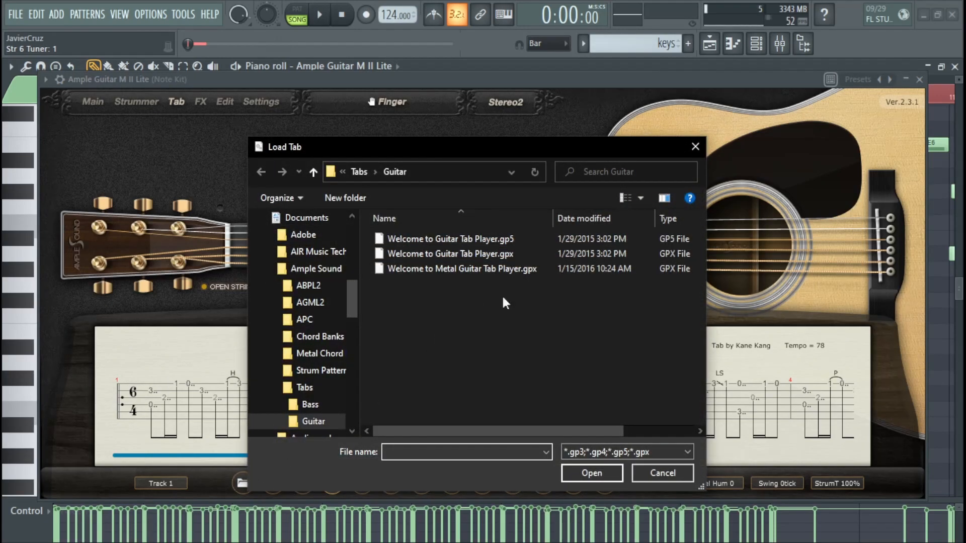
click(360, 173)
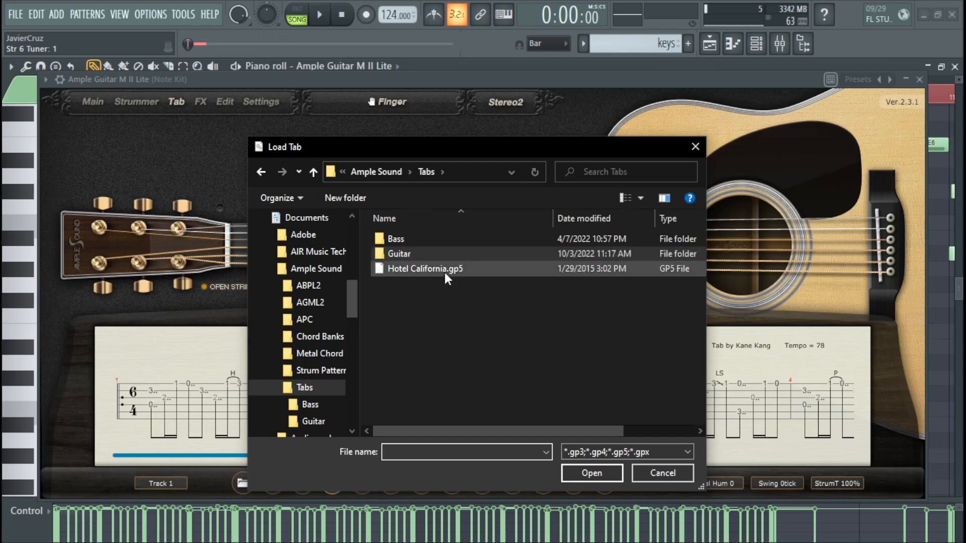
click(445, 272)
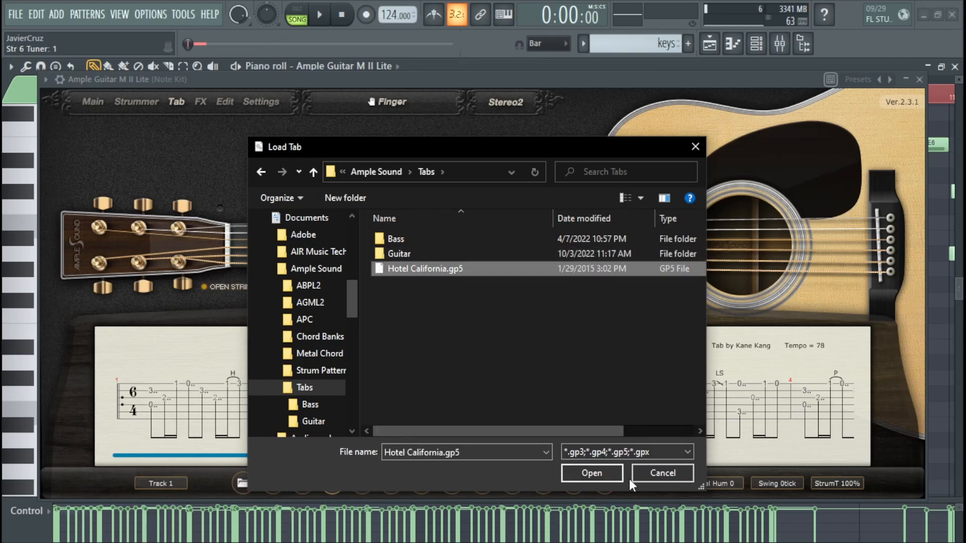
click(388, 252)
double_click(388, 252)
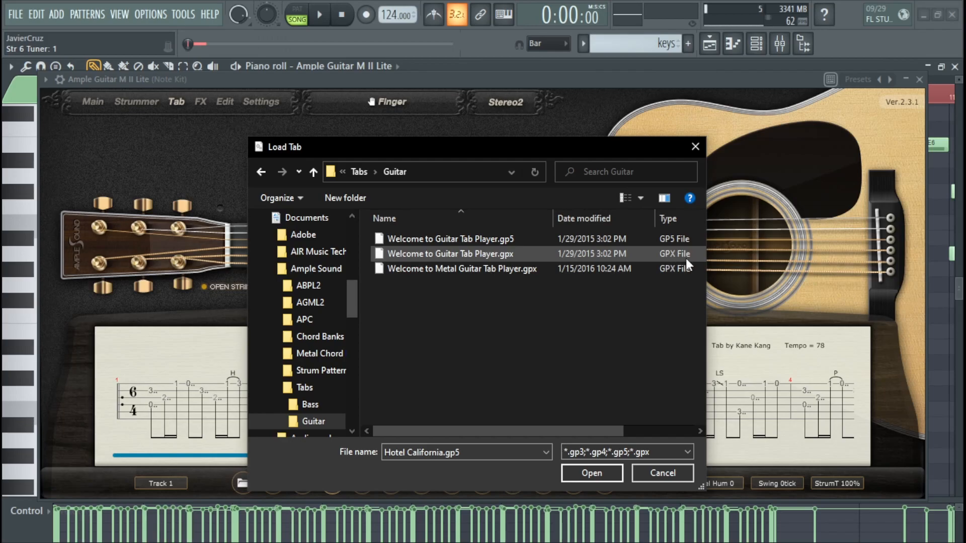
click(674, 468)
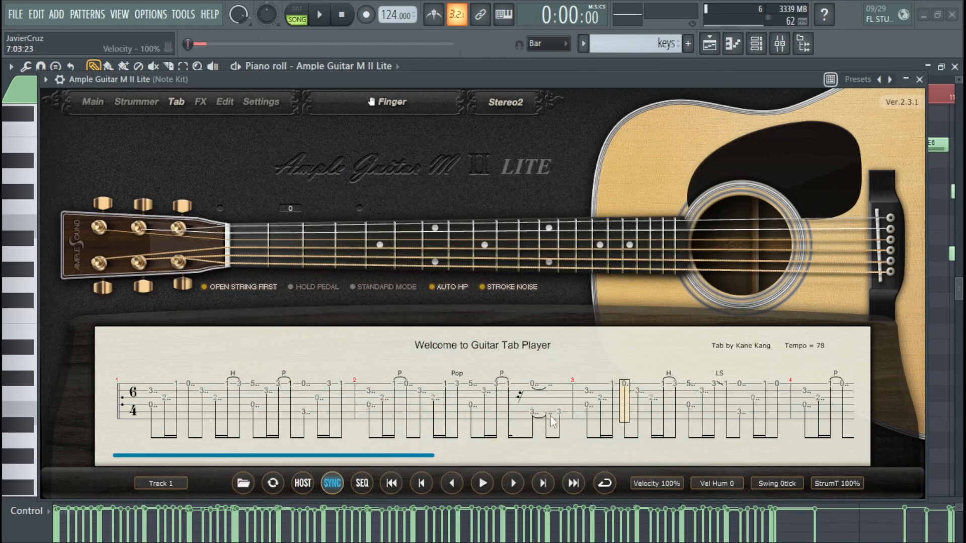
Step: Move the guitar plugin window aside to view the piano roll behind it, and bring the window back
drag(495, 79, 845, 417)
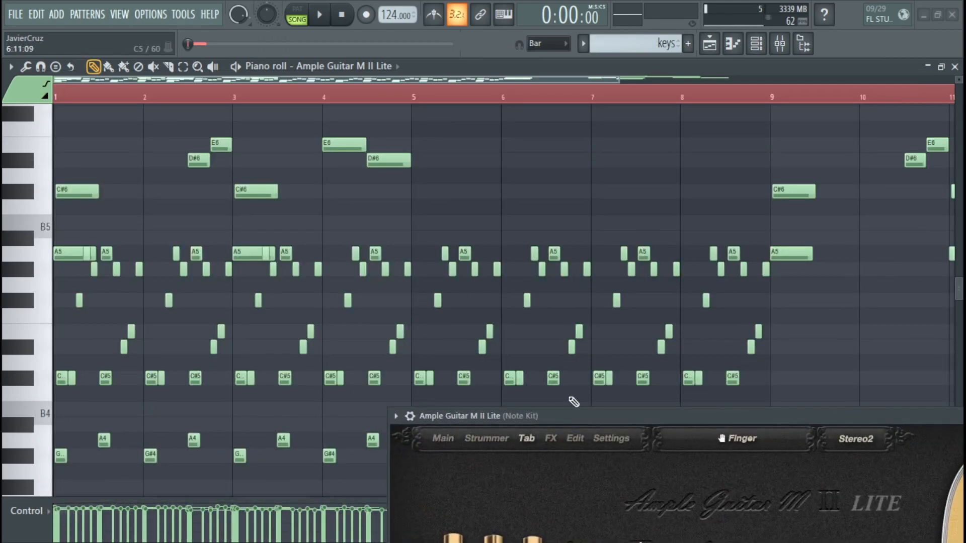
drag(618, 411, 270, 84)
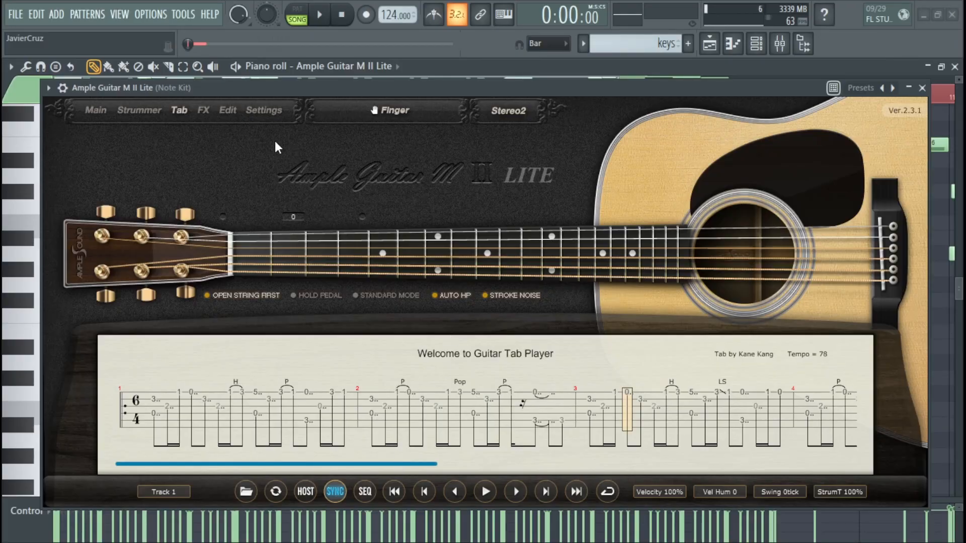
Step: Show the FX pedalboard and sweep the Wah pedal up to 4000
click(209, 112)
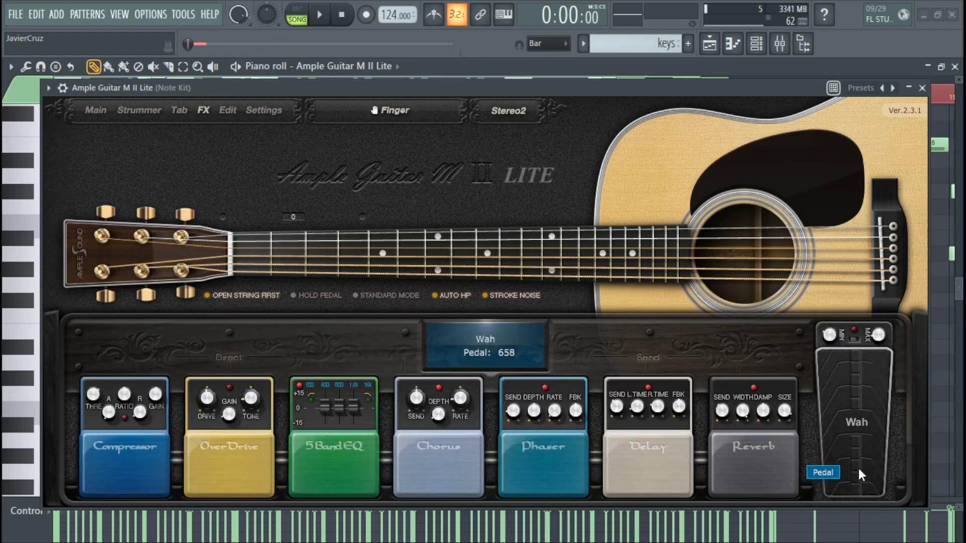
drag(848, 396, 845, 340)
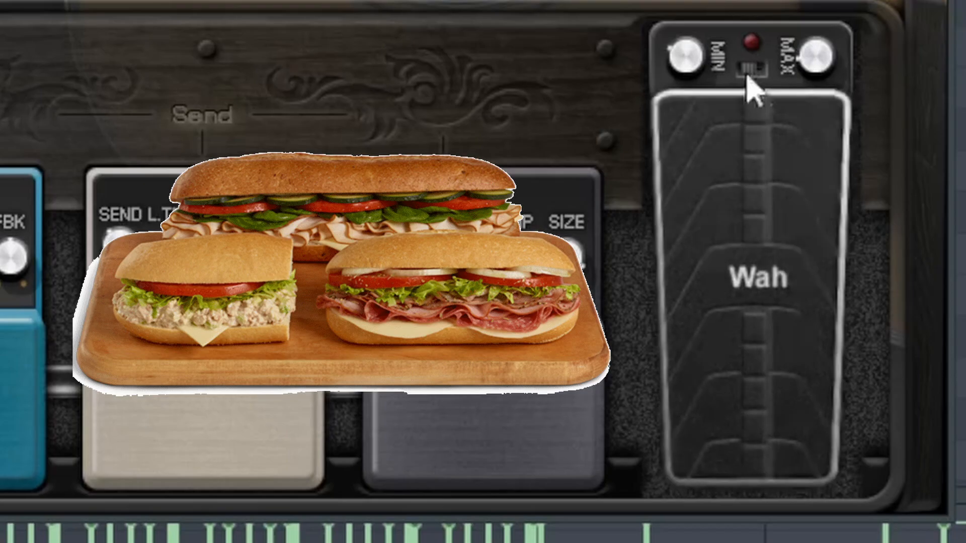
drag(753, 91, 742, 127)
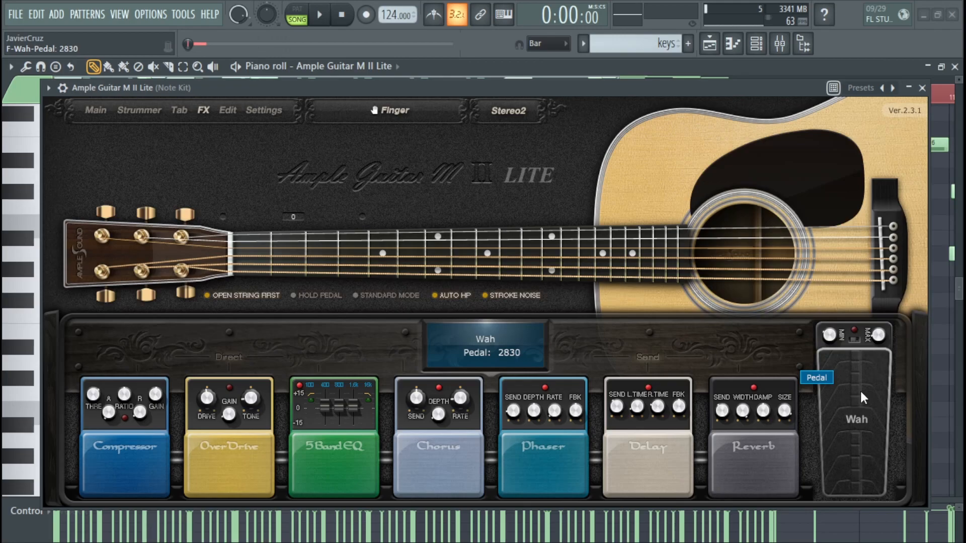
double_click(843, 387)
drag(844, 388, 824, 343)
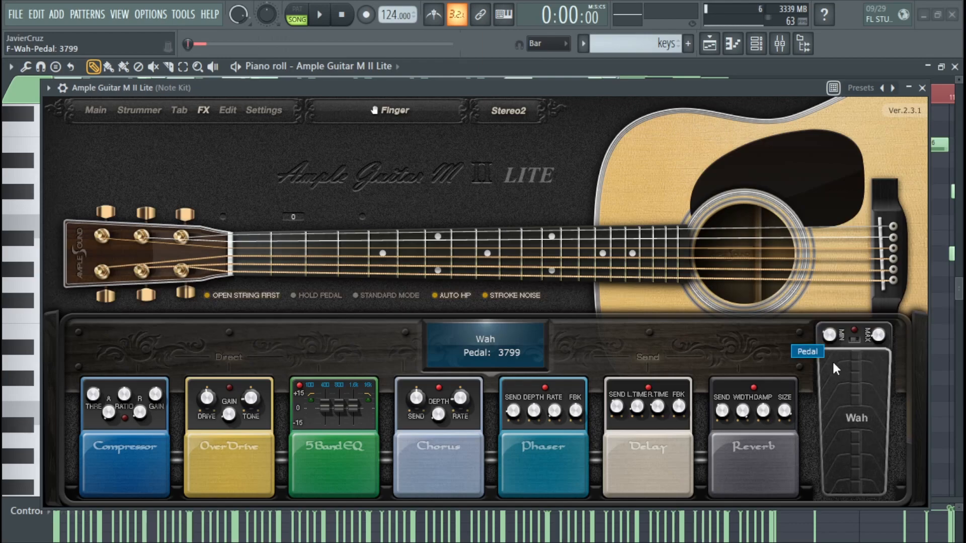
drag(848, 400, 841, 385)
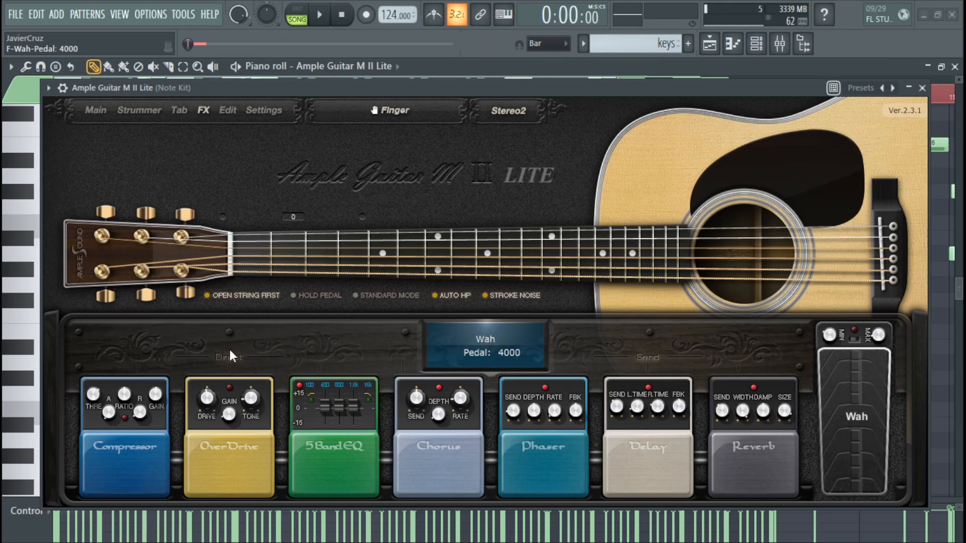
Step: Examine the sample list in the Sample Editor and the plugin settings, and close both
double_click(498, 351)
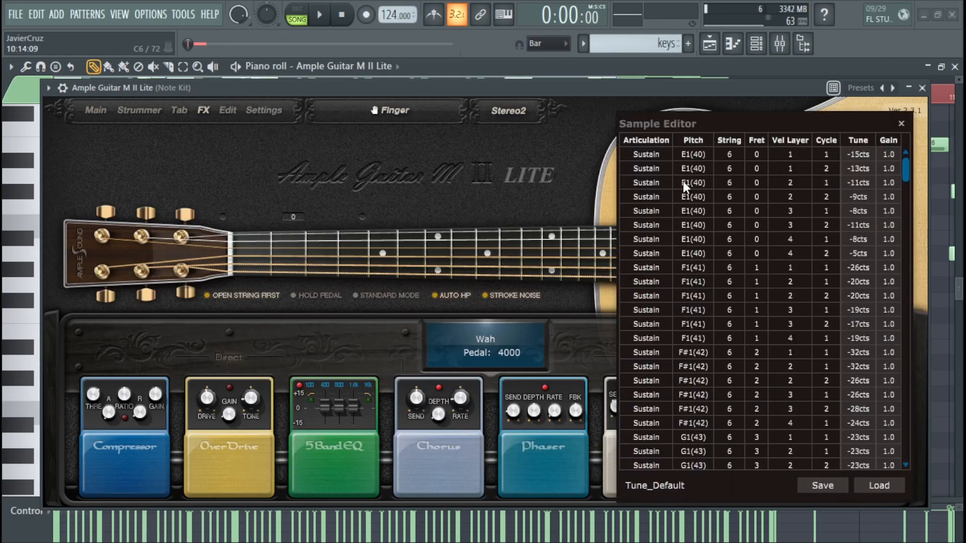
scroll(726, 156, down, 10)
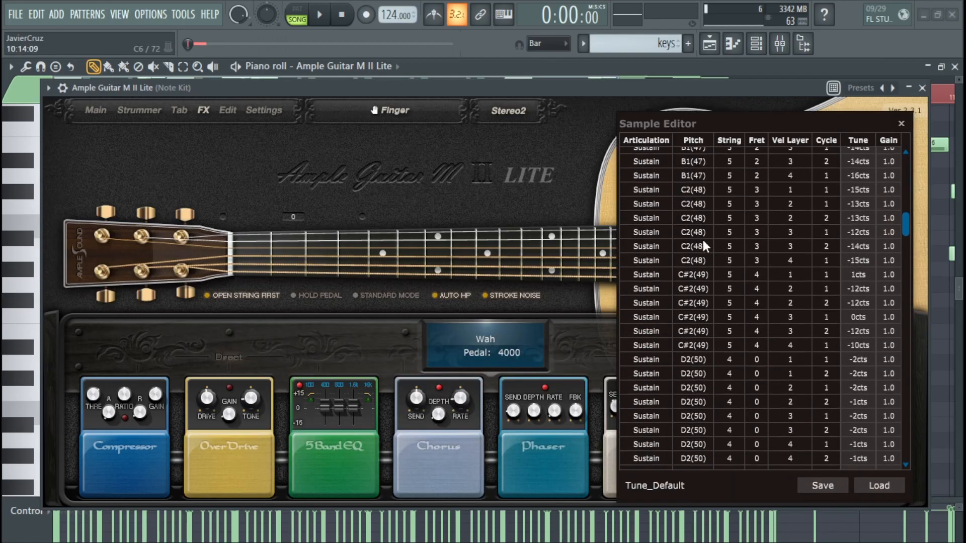
scroll(702, 238, down, 5)
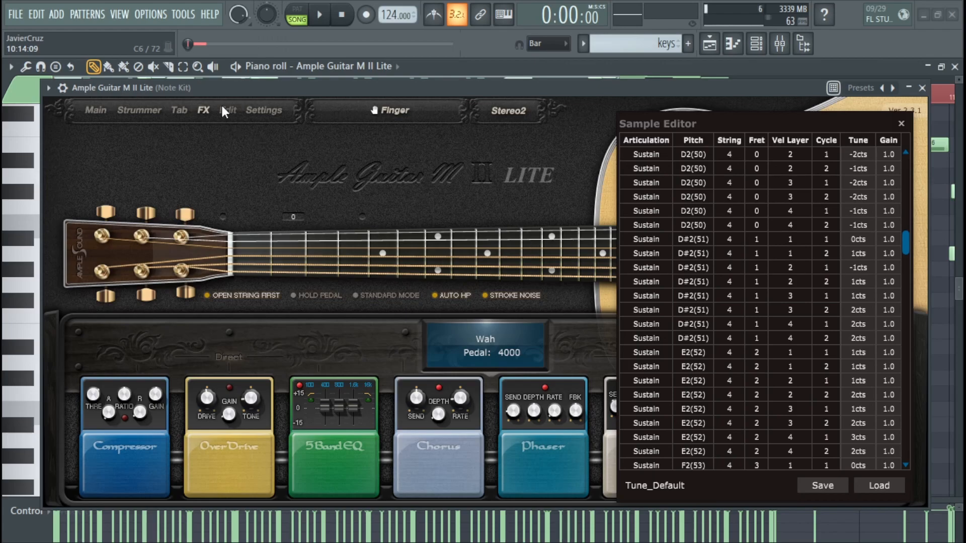
click(257, 110)
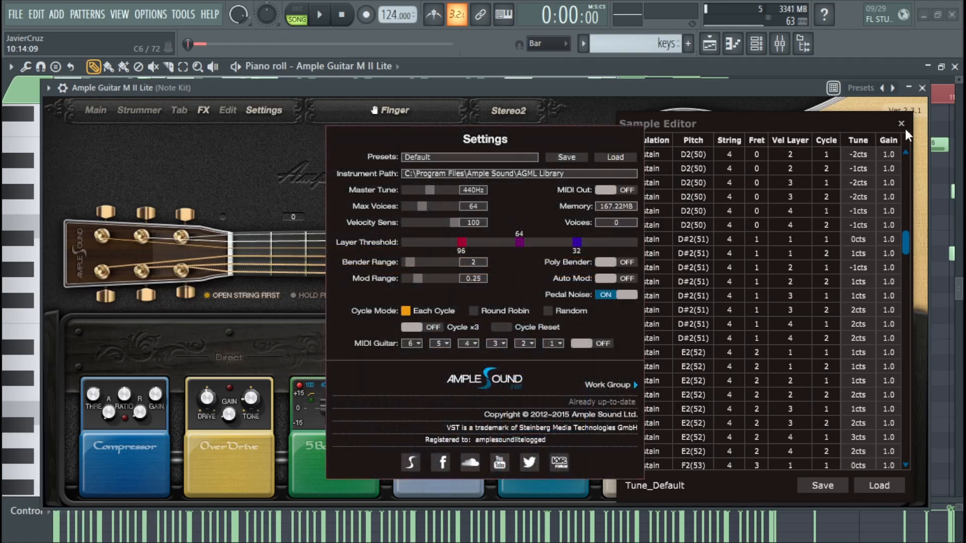
click(902, 124)
click(261, 110)
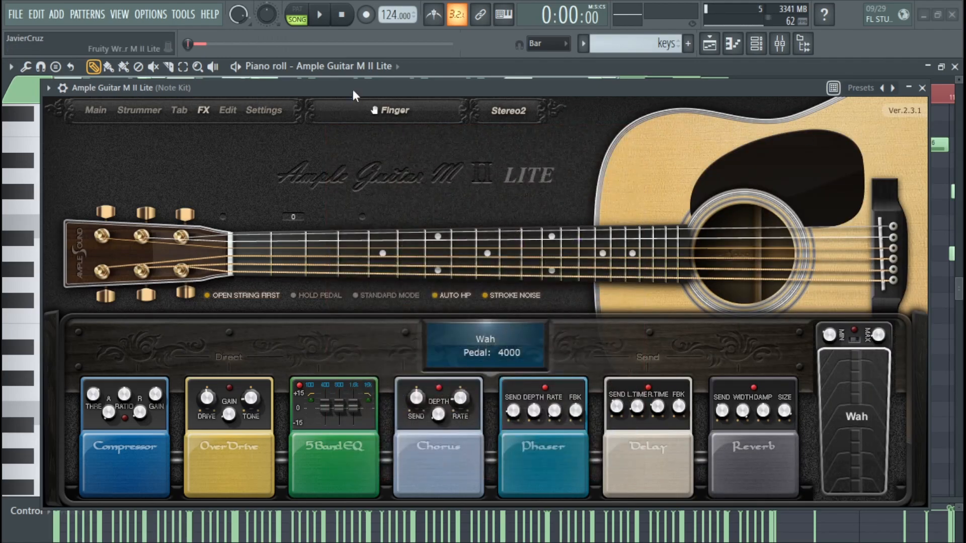
Step: Clear the guitar plugin out of the way to examine the piano roll's high and low notes, and return it over the piano roll
drag(353, 91, 965, 208)
scroll(241, 241, down, 2)
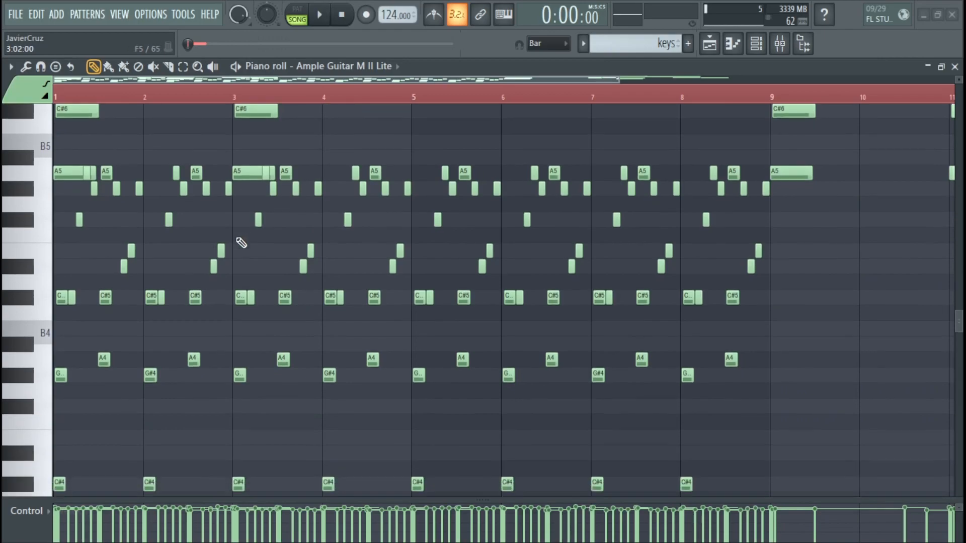
scroll(244, 244, up, 2)
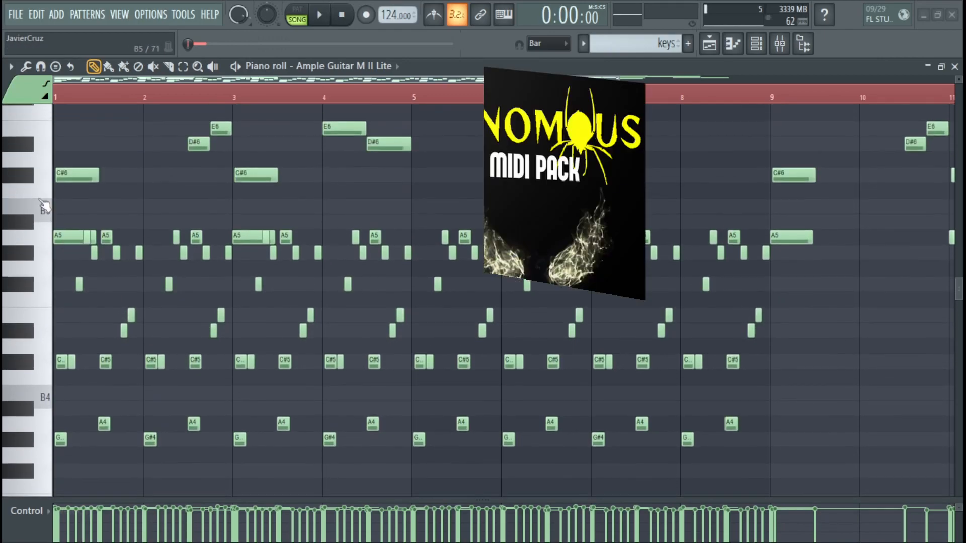
scroll(48, 209, down, 1)
scroll(345, 227, down, 1)
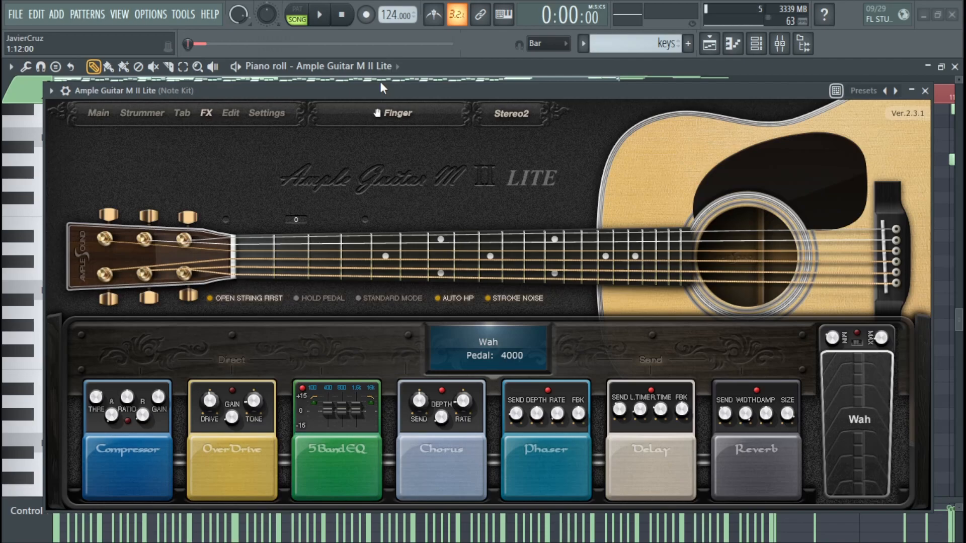
drag(380, 84, 386, 87)
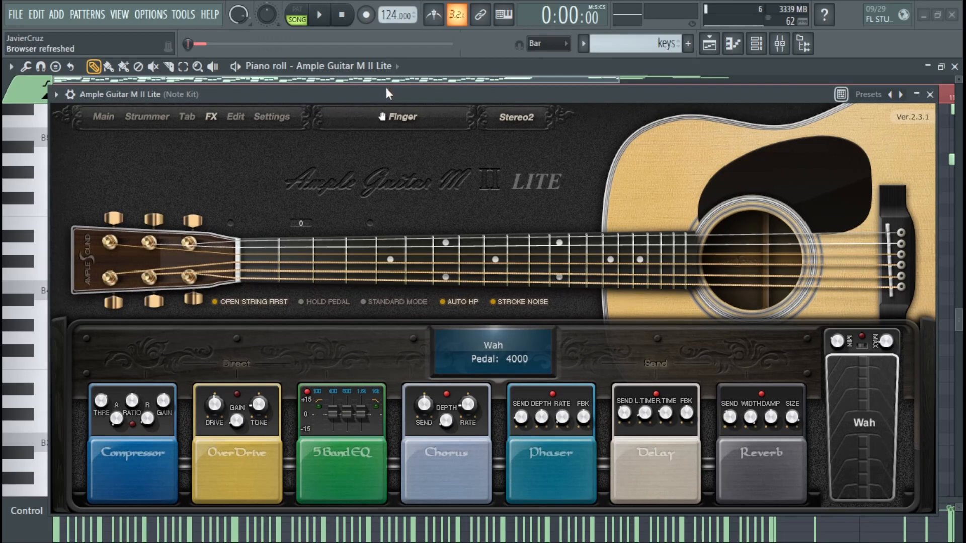
Step: Play the guitar pattern with the plugin window open over the piano roll, and stop the playback
drag(385, 87, 389, 91)
key(space)
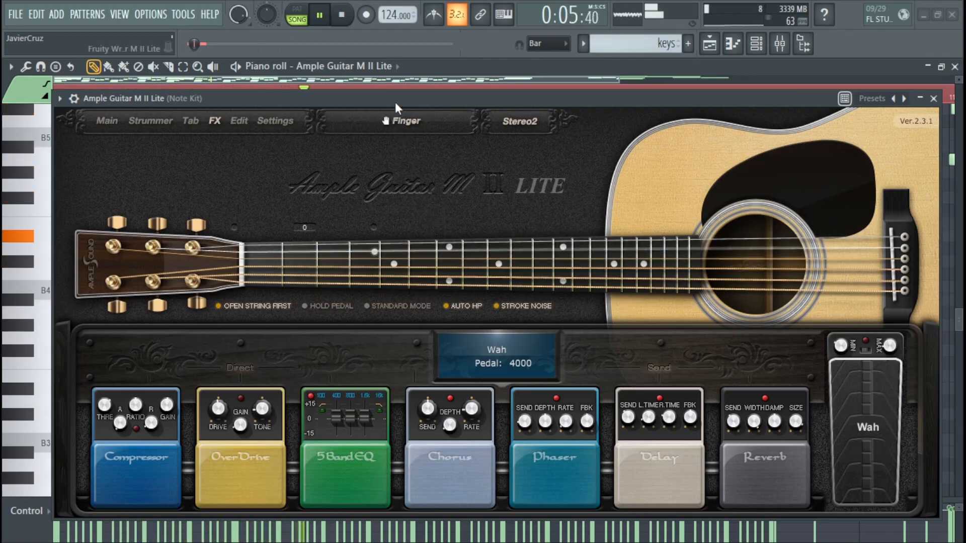
key(Escape)
key(space)
Step: Transpose all the guitar notes in the piano roll down one octave and play the pattern back
key(ctrl+a)
key(ctrl+Down)
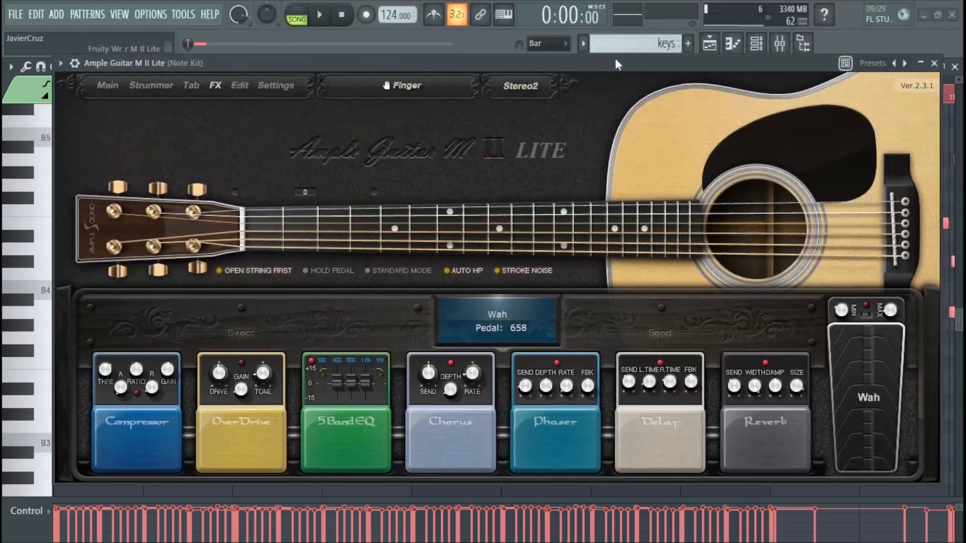
key(space)
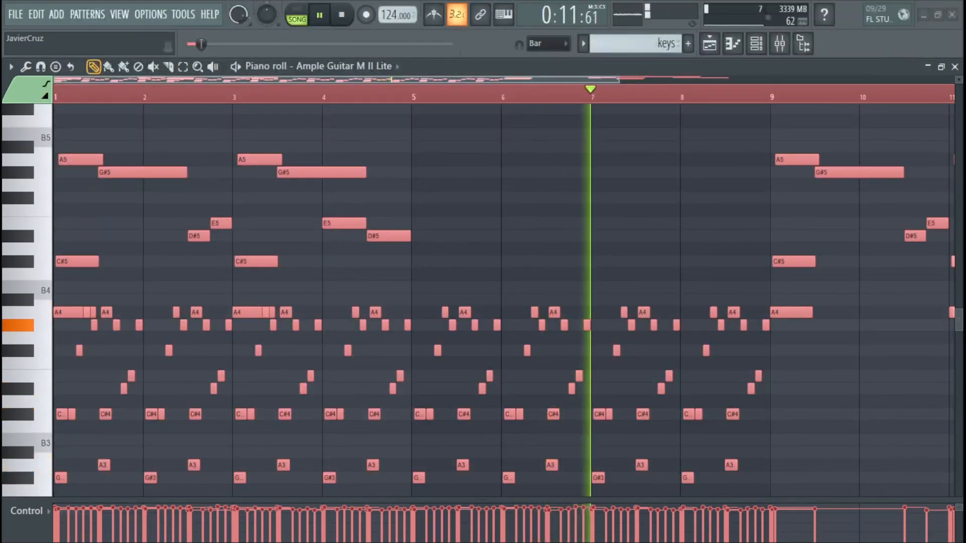
Step: Deselect the notes in the piano roll and bring the guitar plugin window back over it
scroll(463, 252, down, 2)
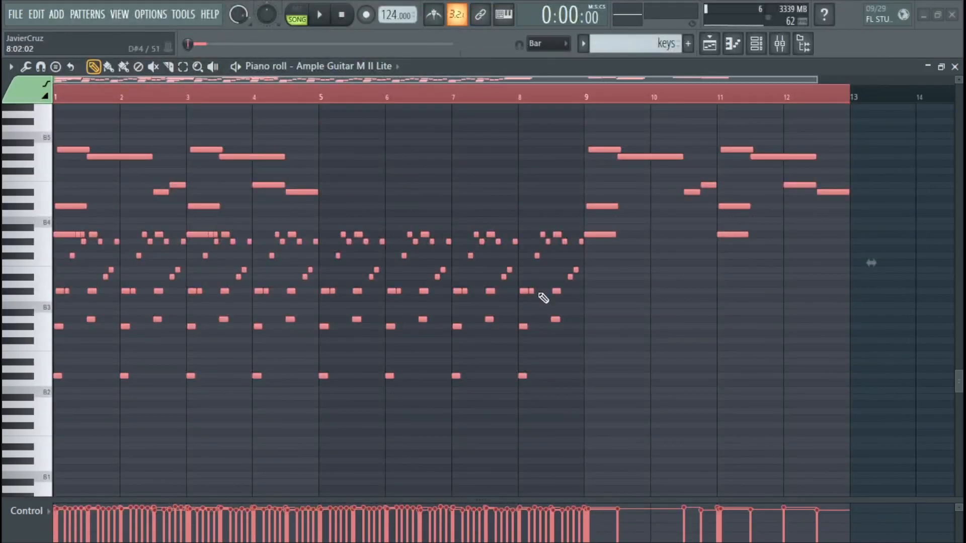
right_click(453, 453)
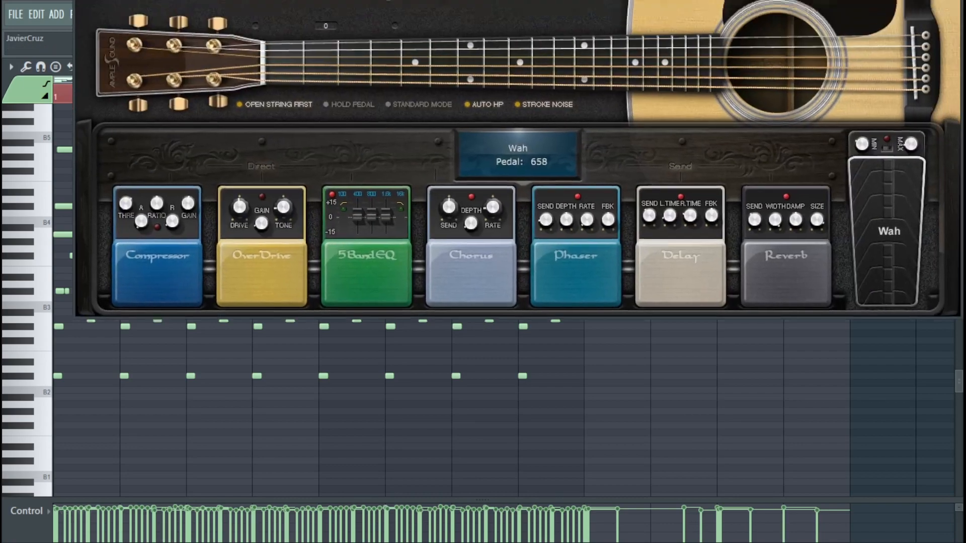
drag(585, 0, 534, 355)
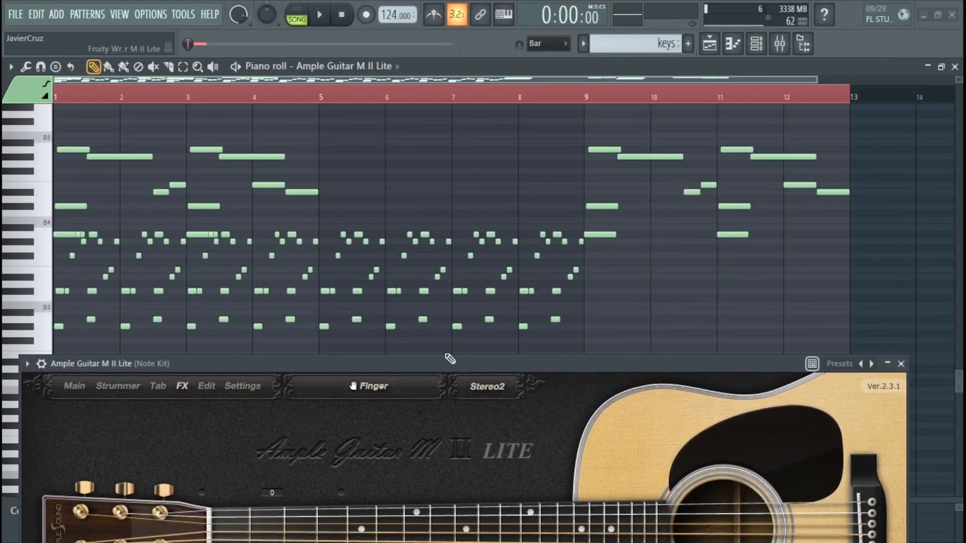
drag(446, 350, 445, 99)
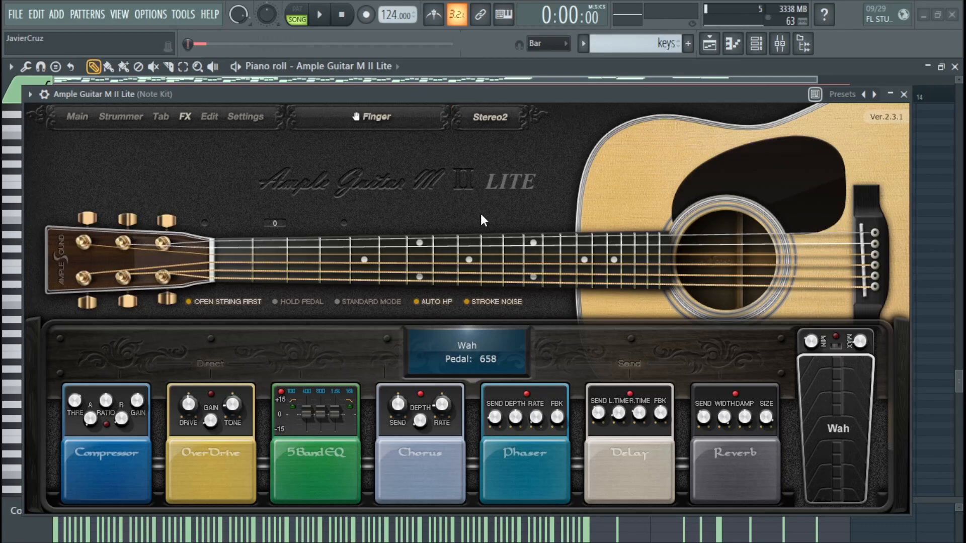
drag(506, 97, 541, 86)
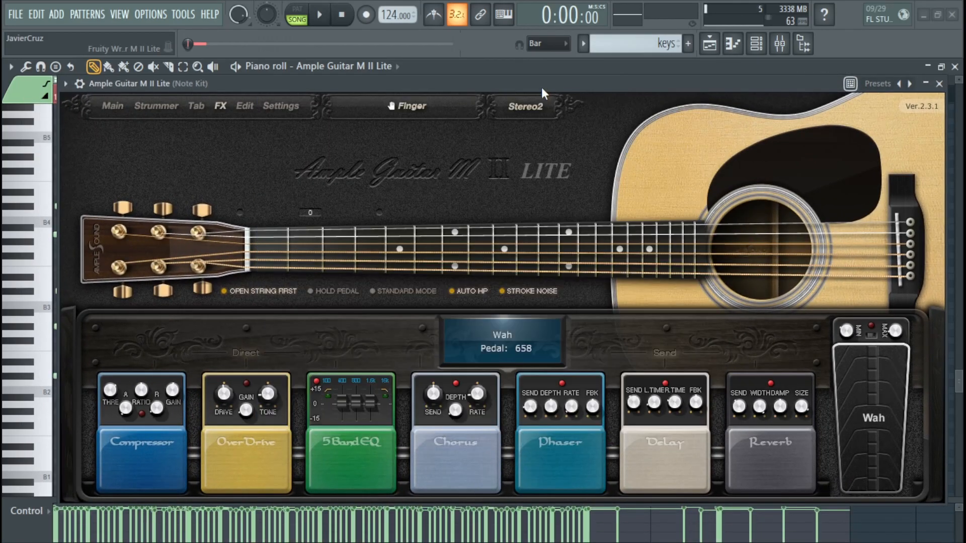
drag(542, 89, 524, 89)
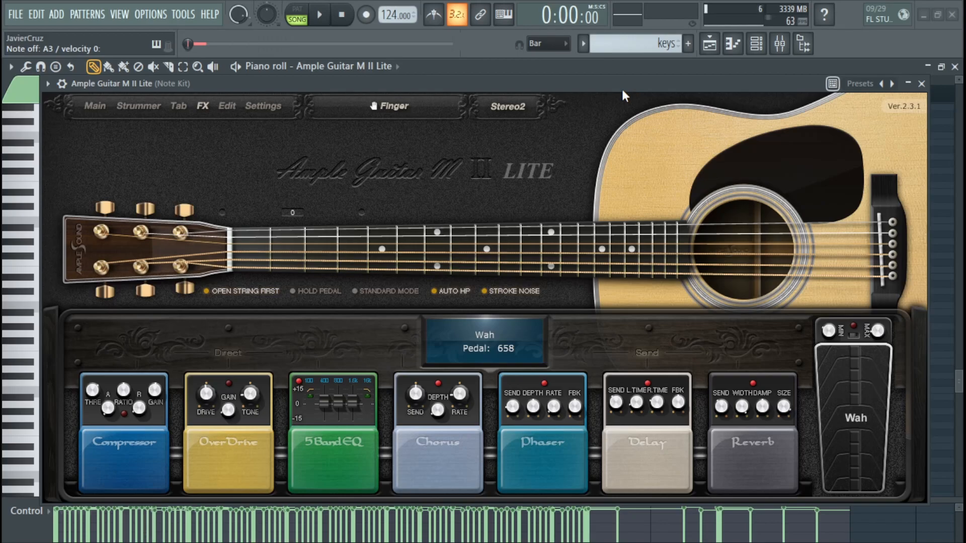
Step: Show the guitar plugin's Tab player page, followed by its Strummer page
click(178, 106)
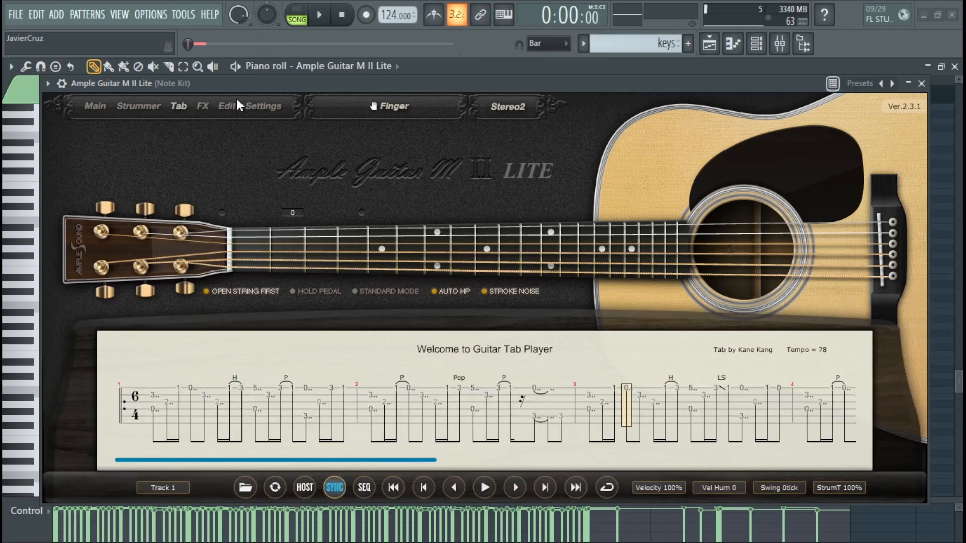
click(122, 107)
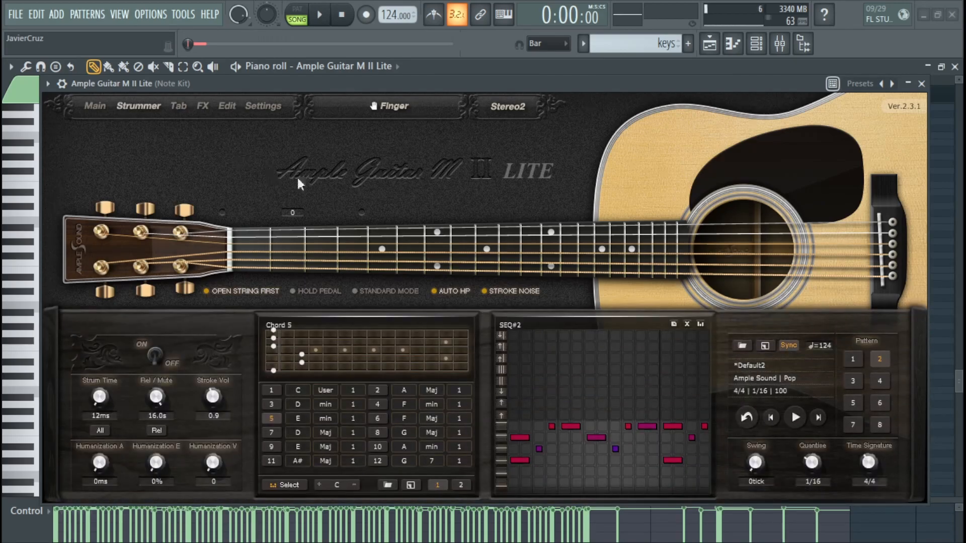